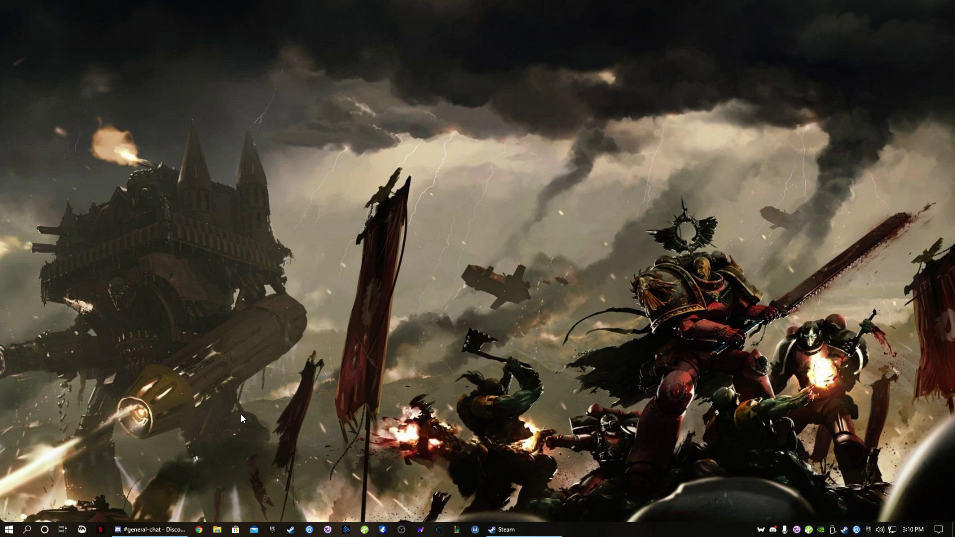
- Run a Google search for 'titanic honor and glory' from a new Chrome window
left_click(199, 530)
left_click(198, 530)
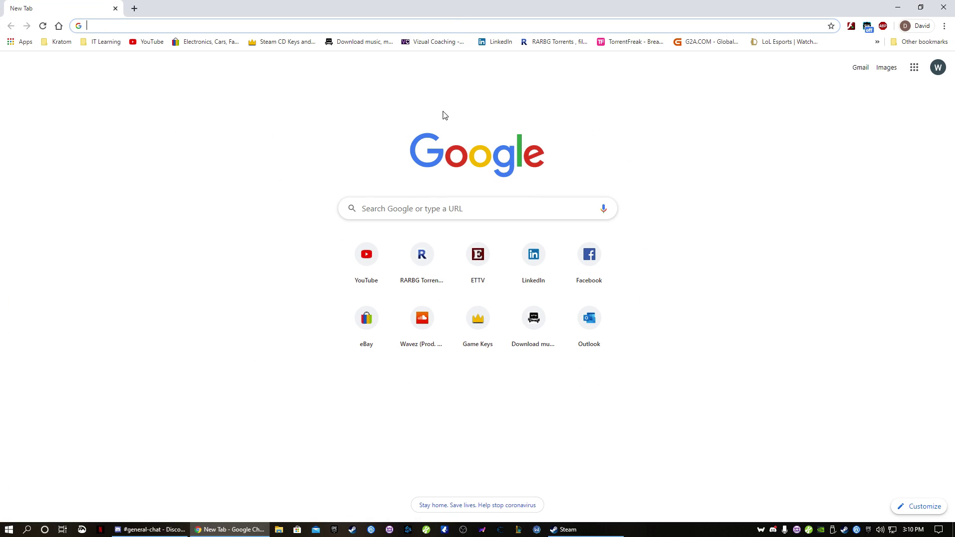
left_click(428, 208)
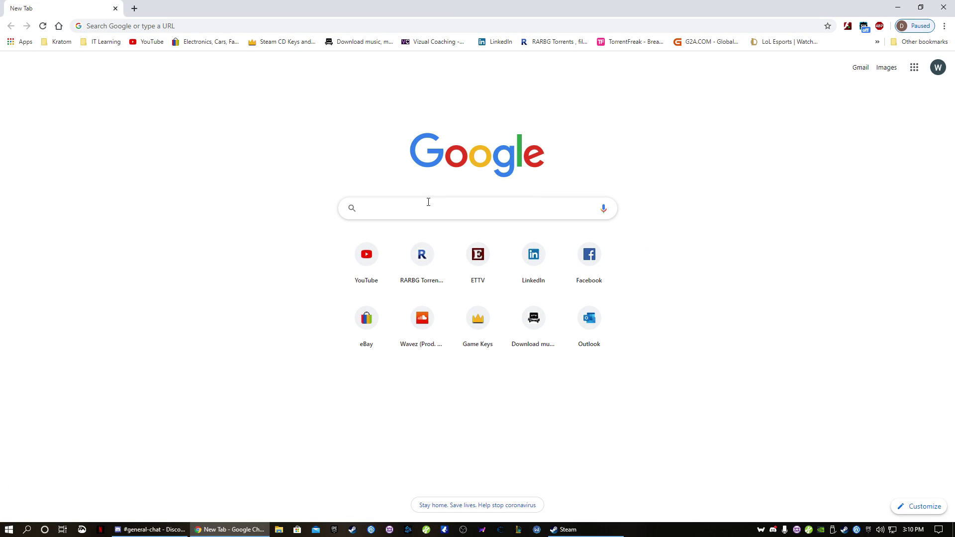
type("Titanic honor and glory")
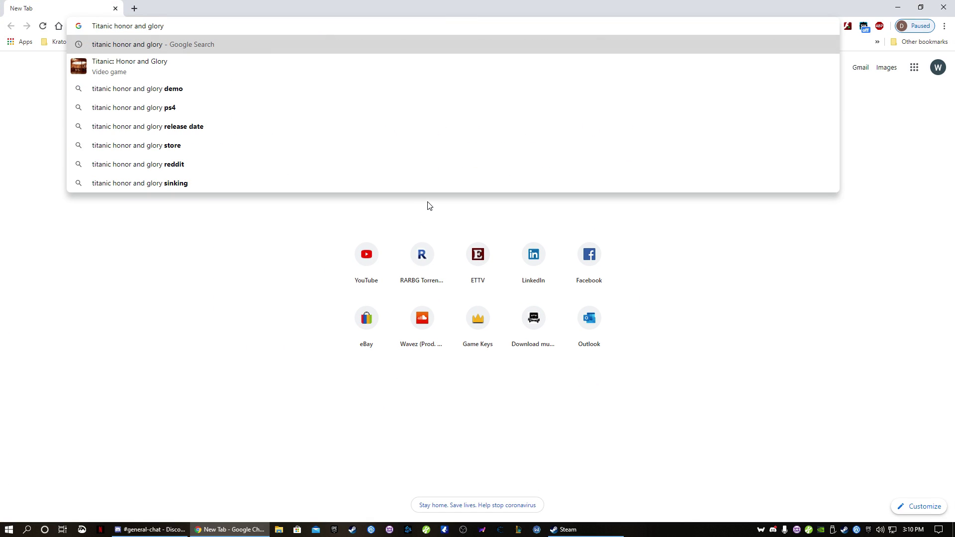
key("Return")
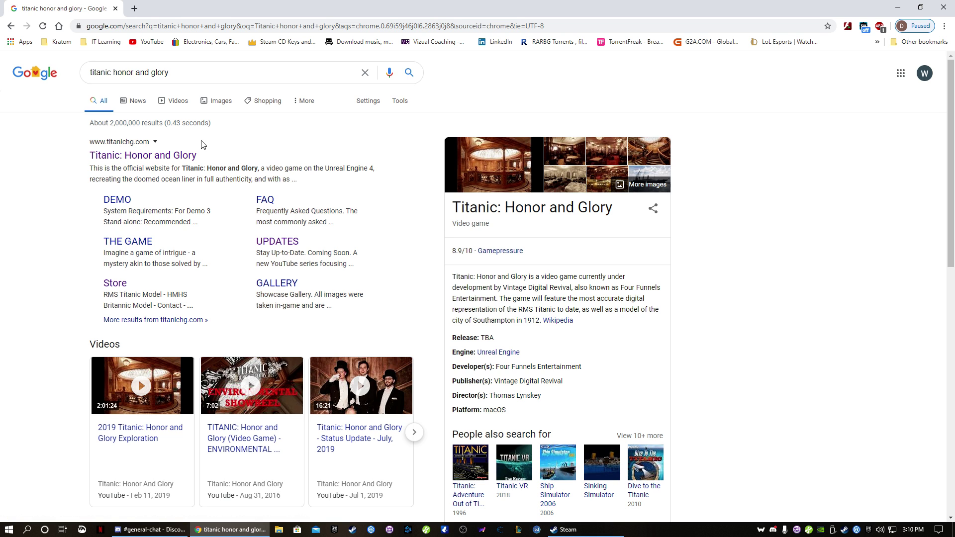
- Follow the DEMO sitelink and the Demo 3 Standard Version PC download banner
left_click(117, 200)
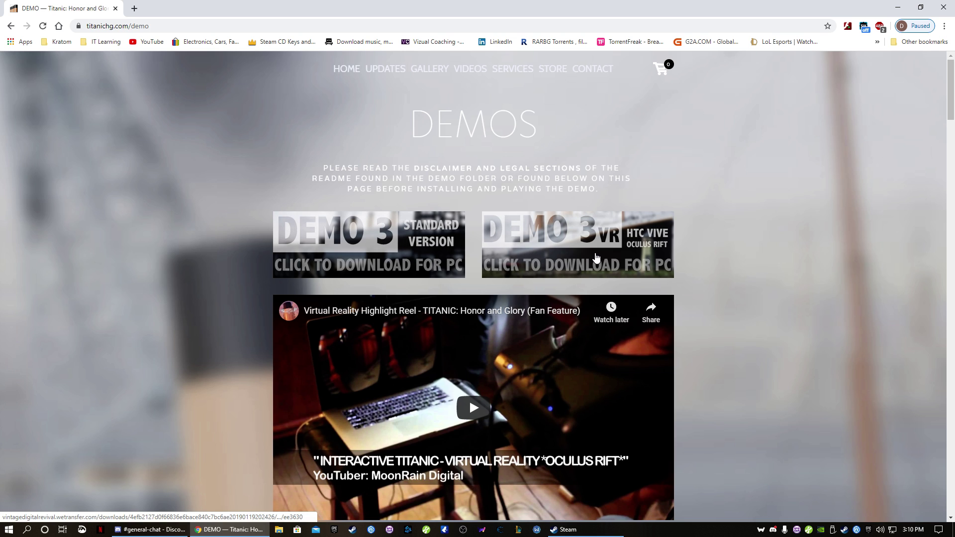
scroll(597, 259, "down", 2)
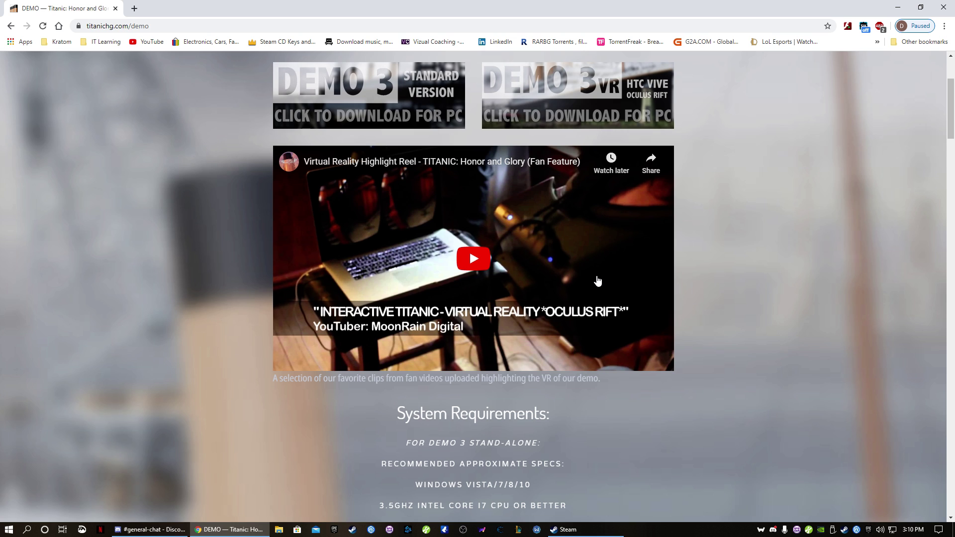
scroll(346, 416, "up", 3)
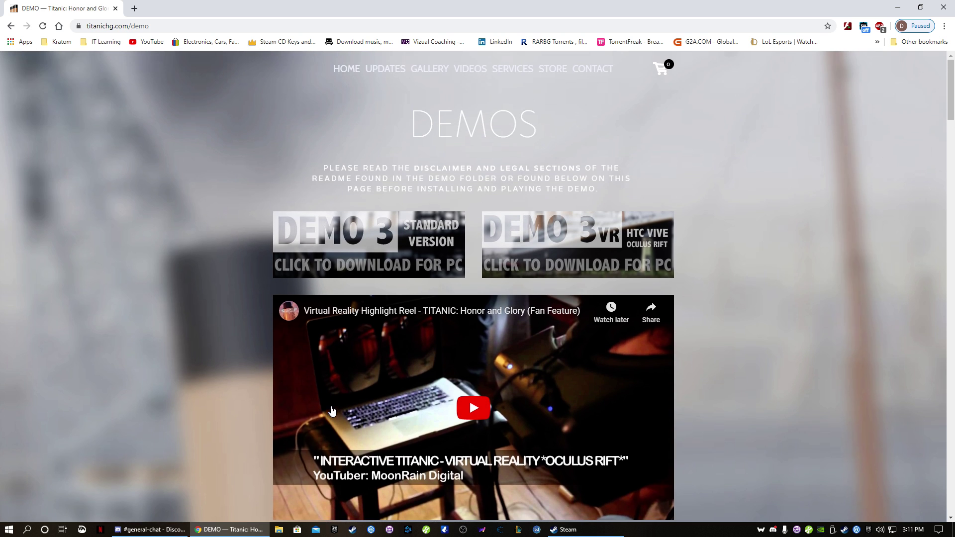
left_click(415, 251)
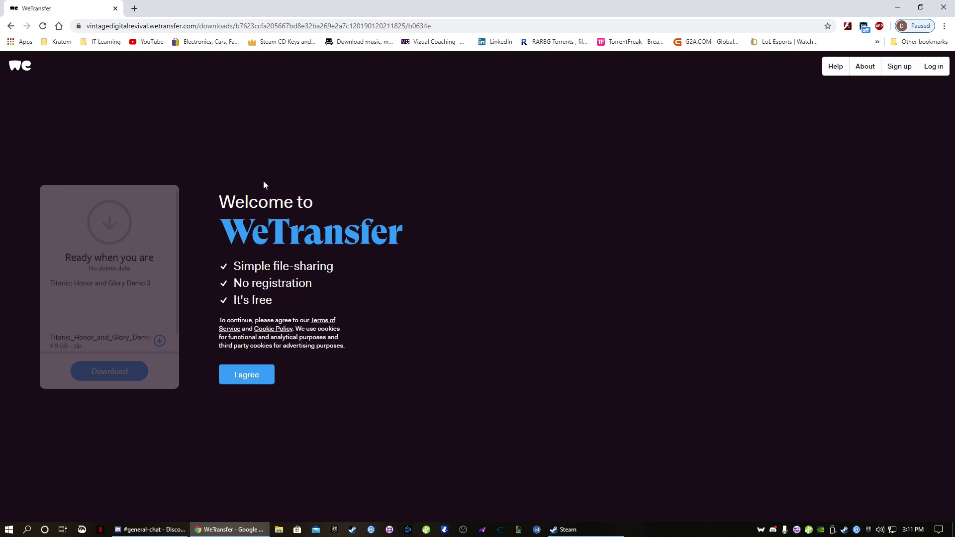
- Accept the WeTransfer terms and save the Demo 3 zip download to the Desktop
left_click(246, 371)
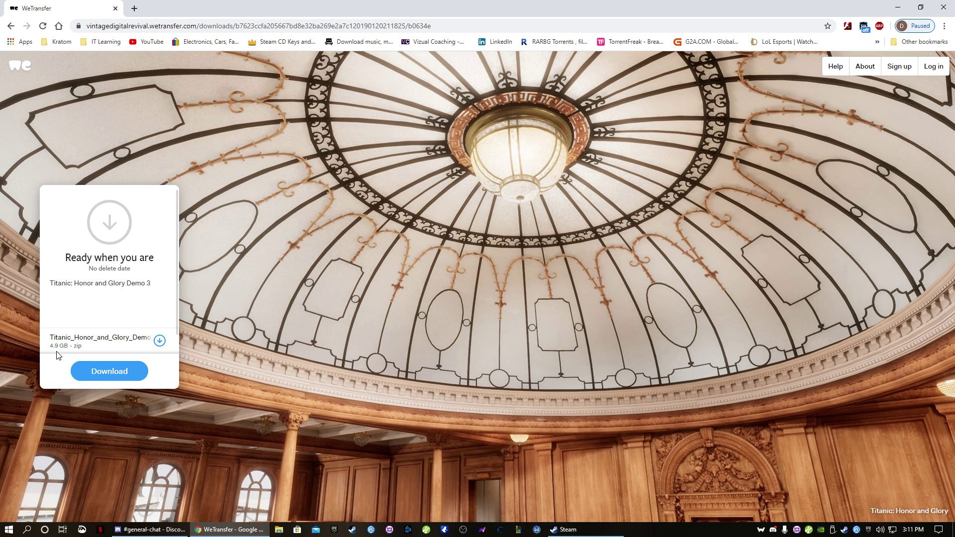
left_click(107, 371)
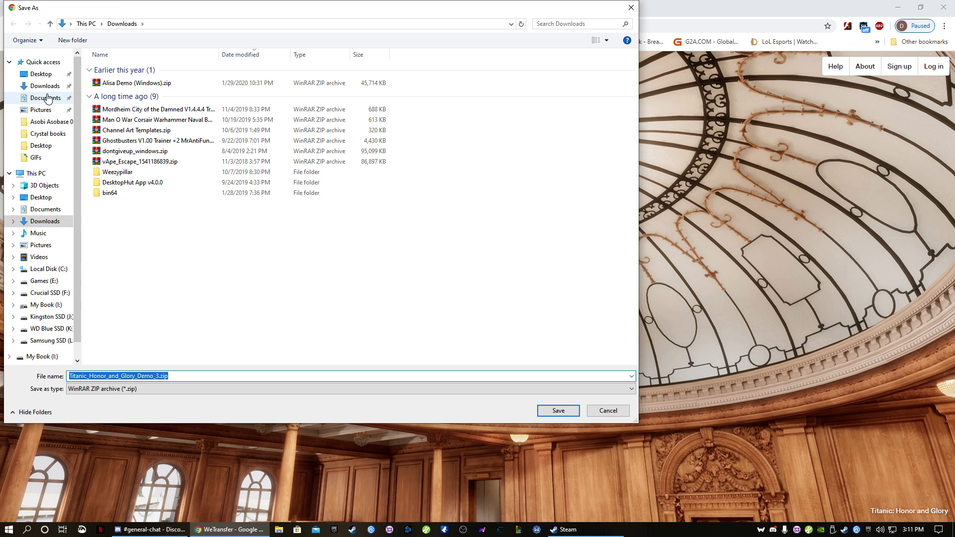
left_click(40, 74)
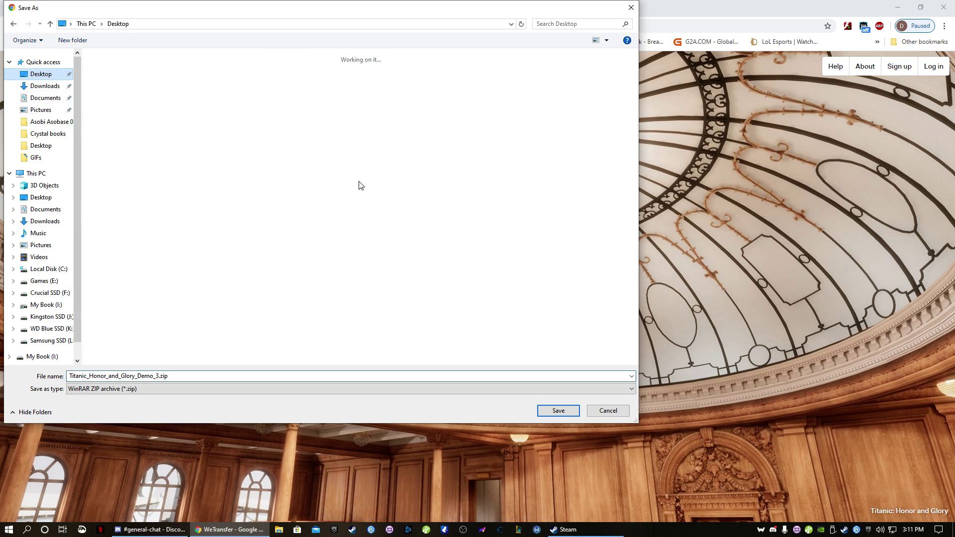
left_click(558, 410)
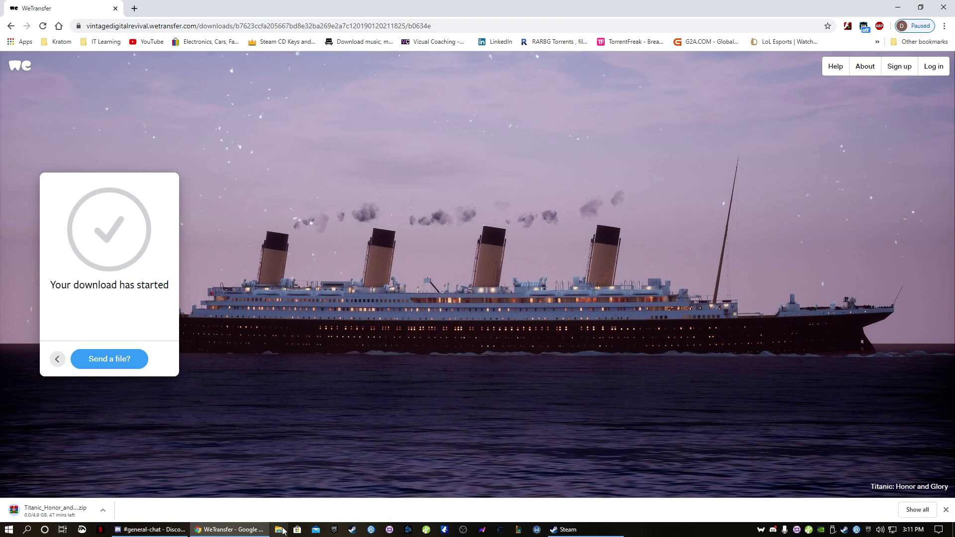
- Browse the Games (E:) drive in File Explorer, then close that window
left_click(281, 531)
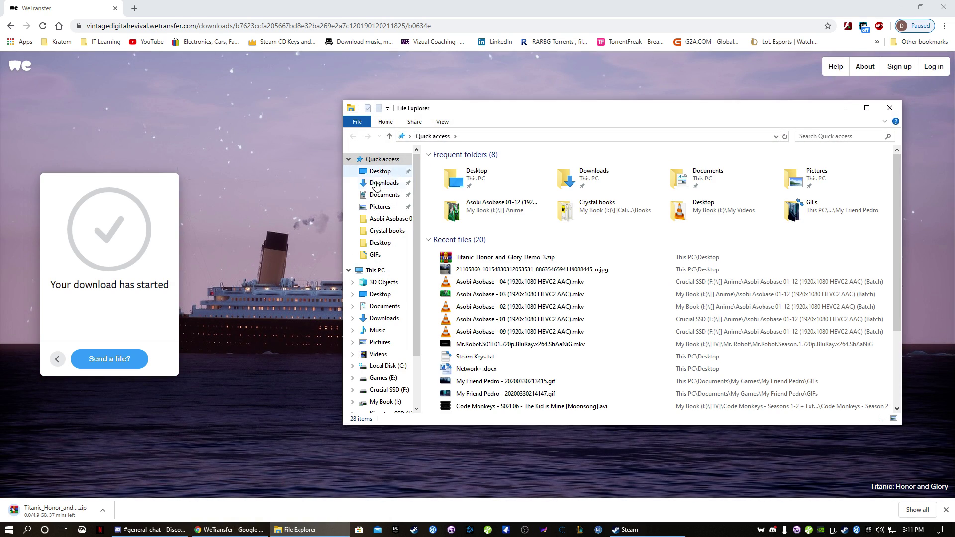
left_click(382, 378)
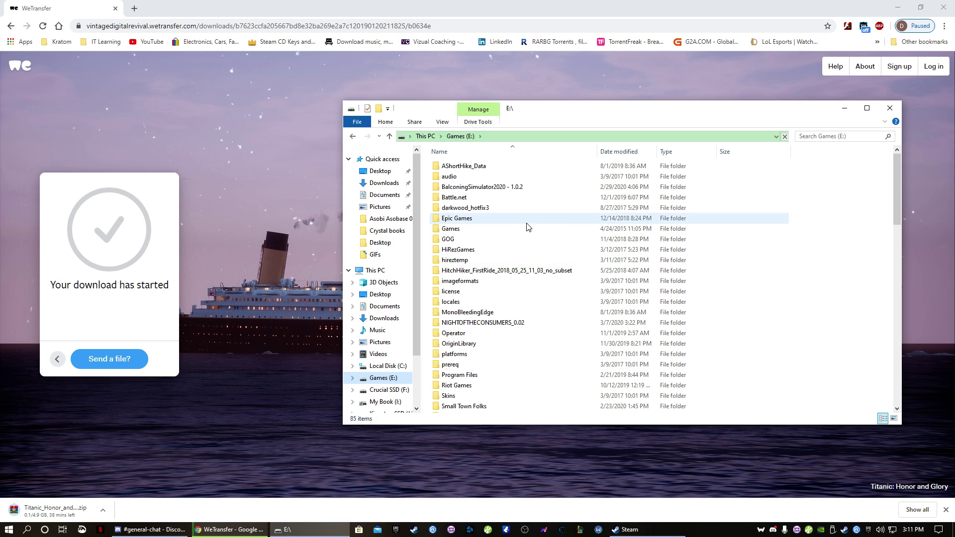
scroll(500, 249, "down", 2)
scroll(504, 254, "down", 1)
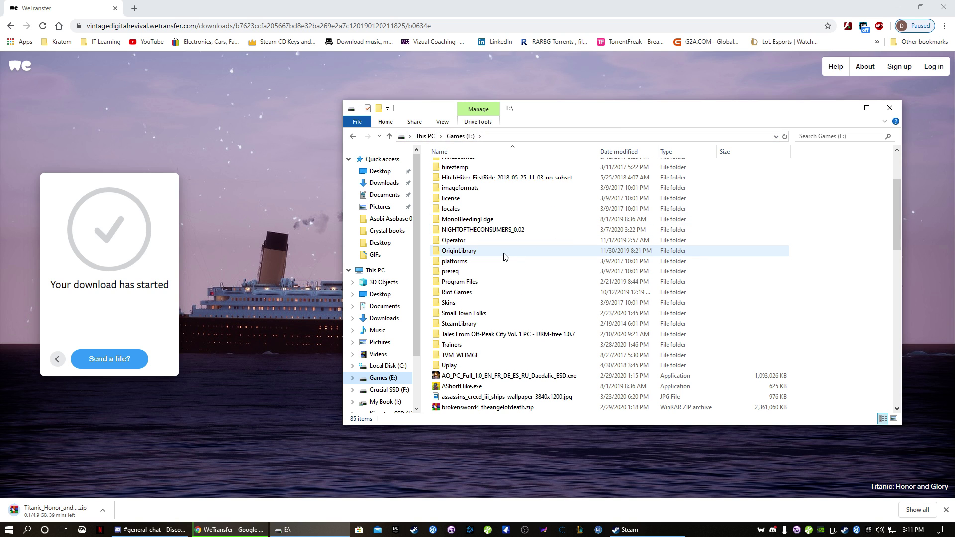
scroll(515, 257, "down", 4)
scroll(521, 262, "down", 4)
scroll(522, 263, "down", 4)
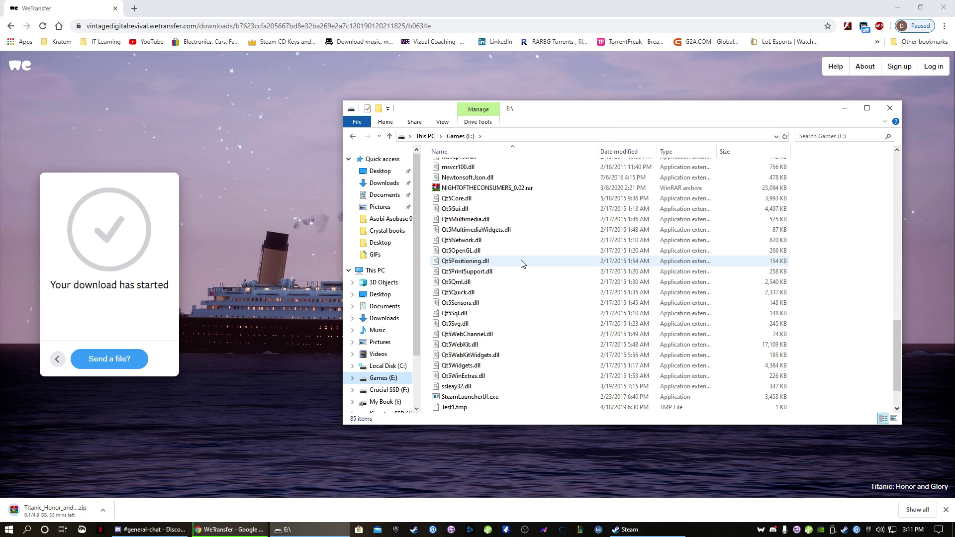
scroll(521, 263, "down", 3)
scroll(522, 263, "up", 4)
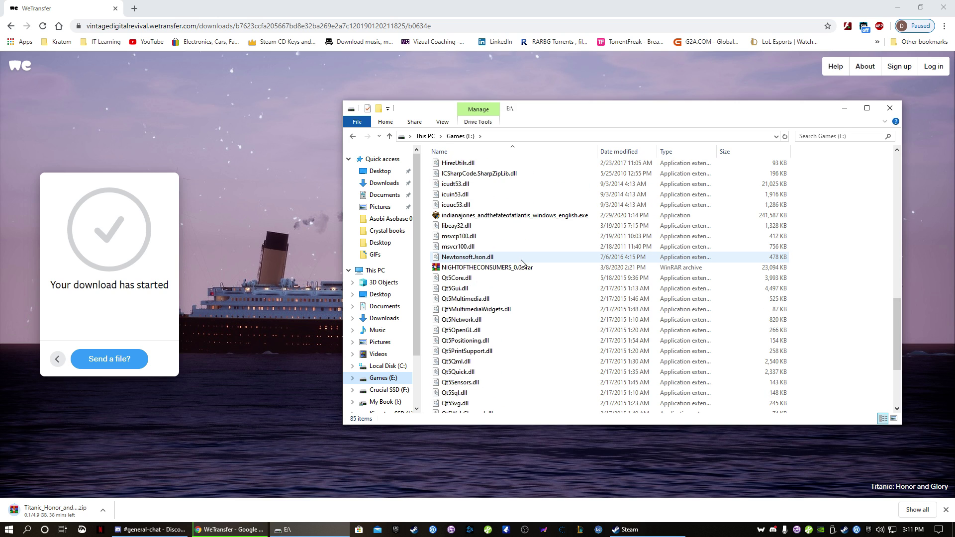
scroll(522, 262, "up", 3)
scroll(521, 263, "up", 3)
scroll(522, 262, "up", 3)
scroll(522, 263, "up", 2)
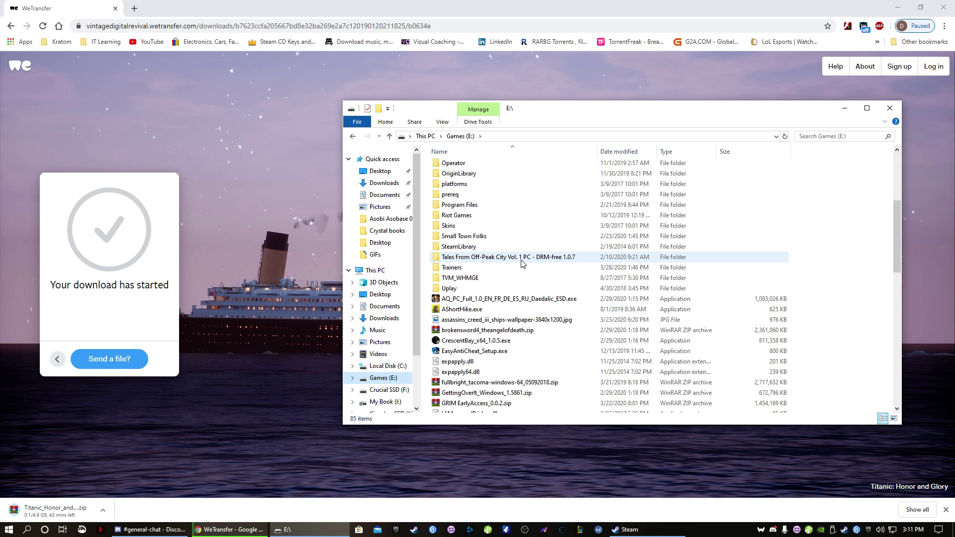
scroll(522, 262, "up", 1)
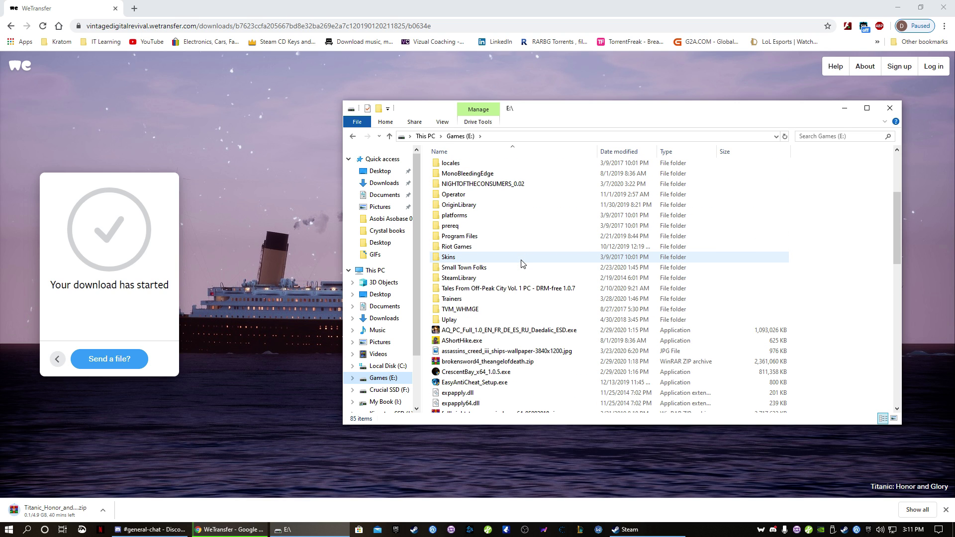
scroll(522, 262, "up", 3)
scroll(522, 264, "up", 3)
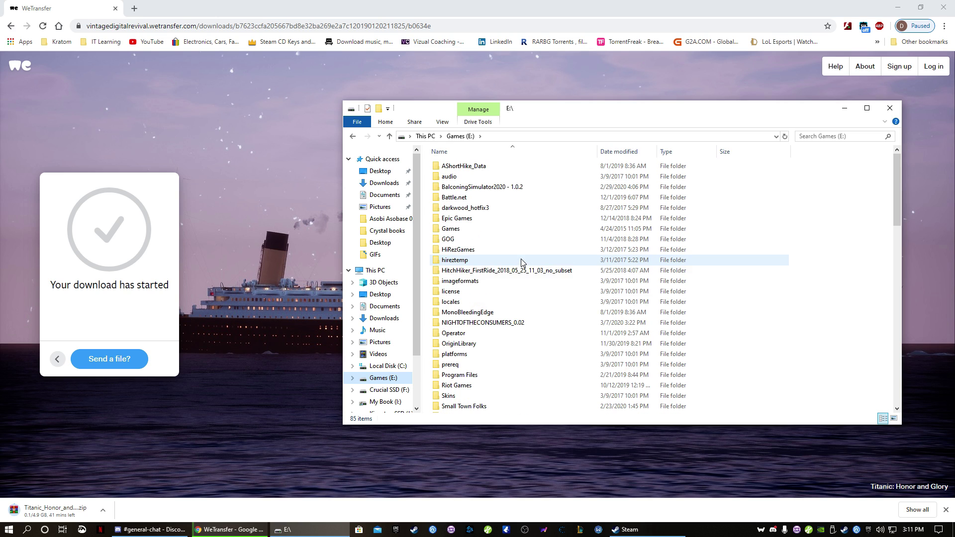
left_click(893, 107)
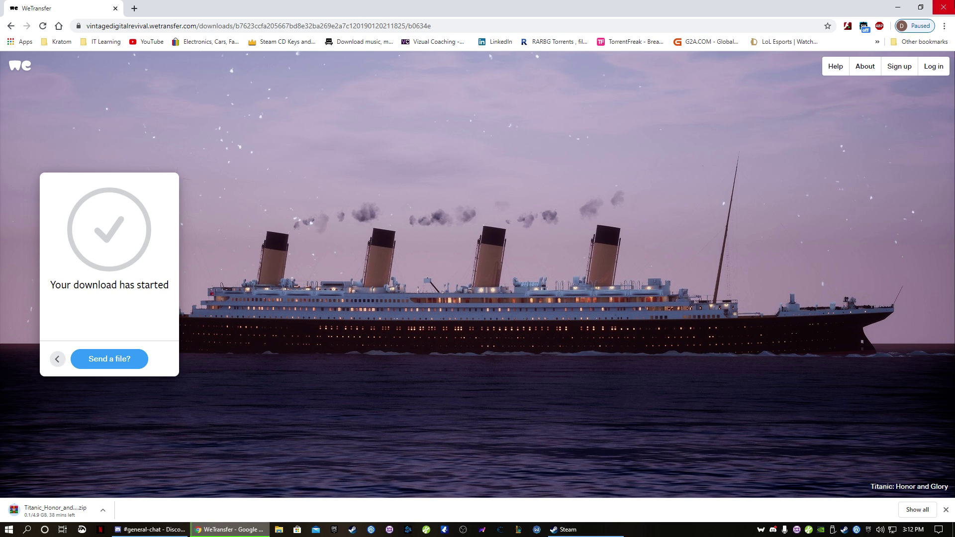
- Exit Chrome despite the running download and bring up the desktop's New menu
left_click(943, 8)
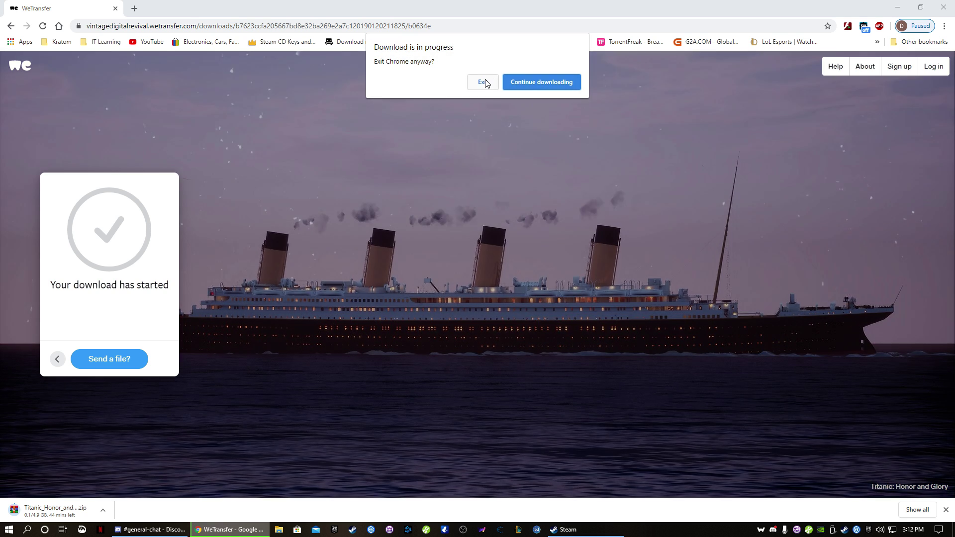
left_click(482, 82)
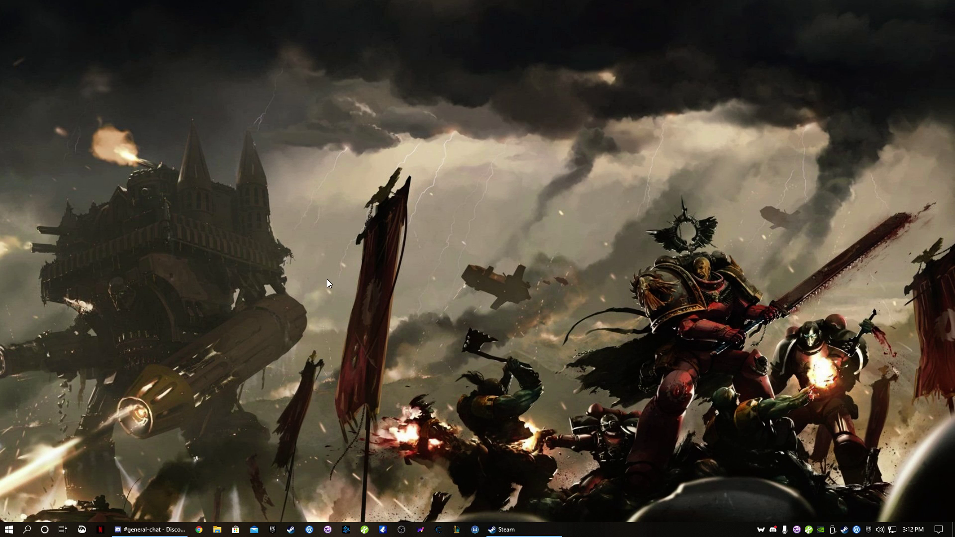
right_click(389, 247)
mouse_move(447, 357)
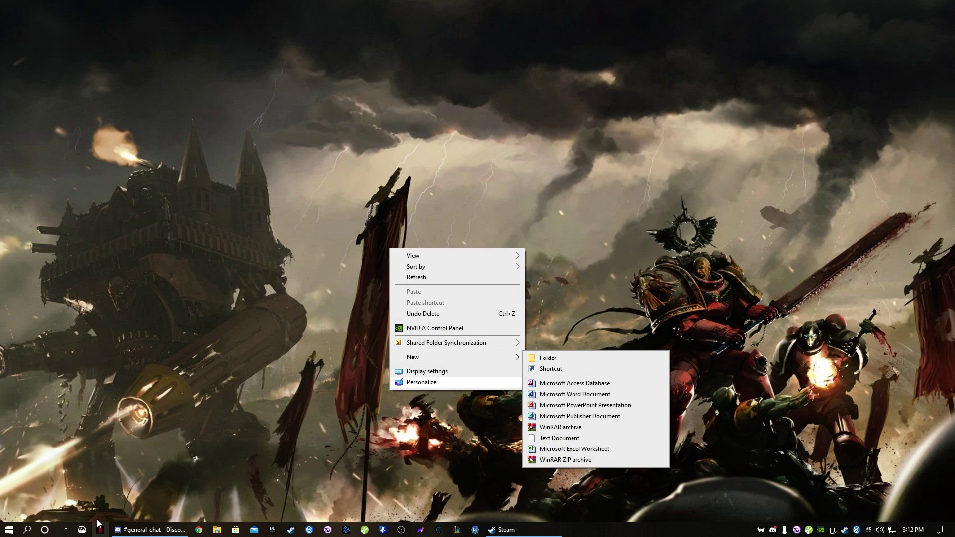
- Create a new folder named Titanic inside the GIFs folder under Desktop
left_click(217, 529)
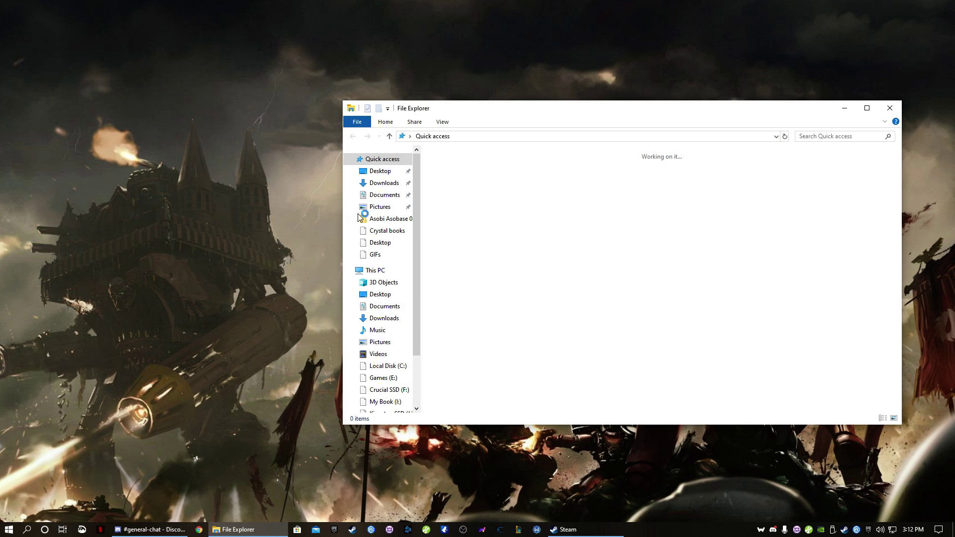
left_click(384, 183)
left_click(380, 171)
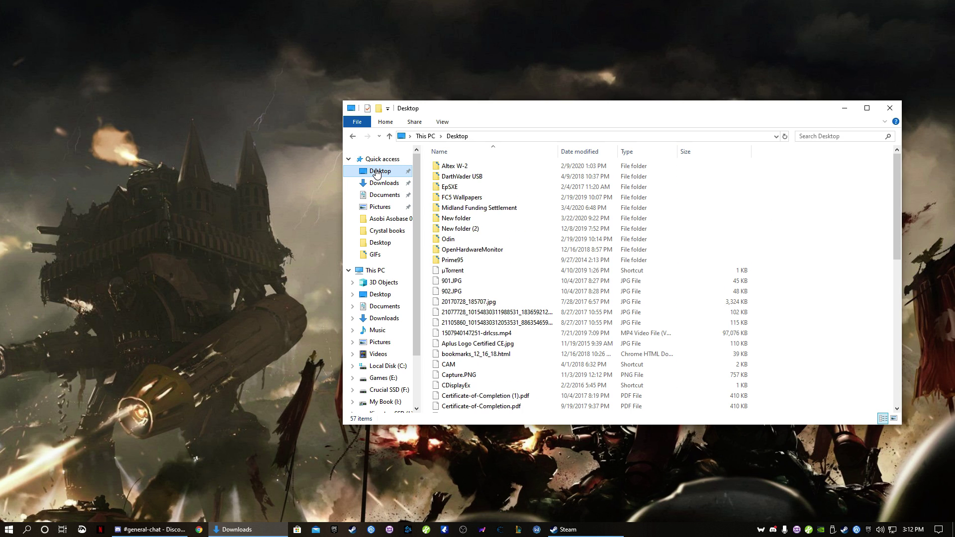
left_click(374, 255)
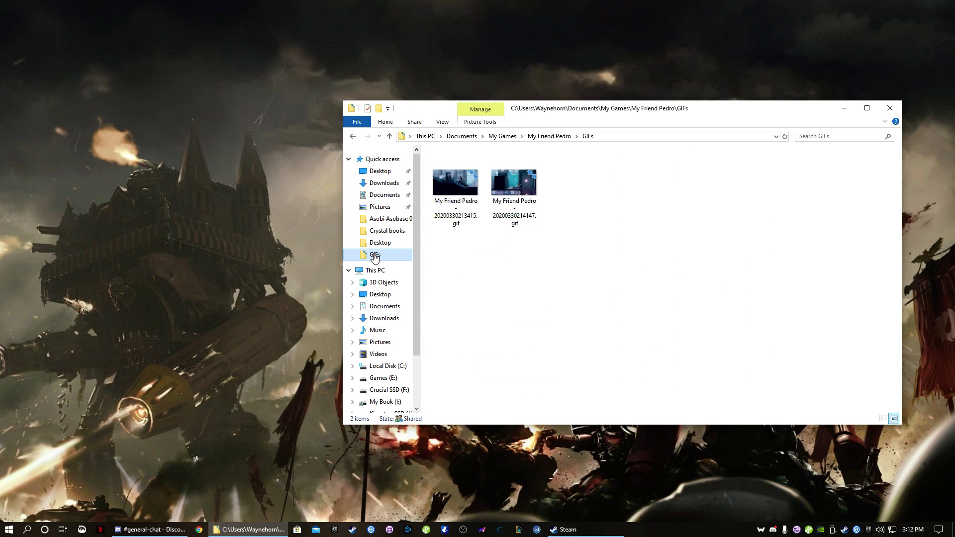
right_click(579, 292)
mouse_move(601, 419)
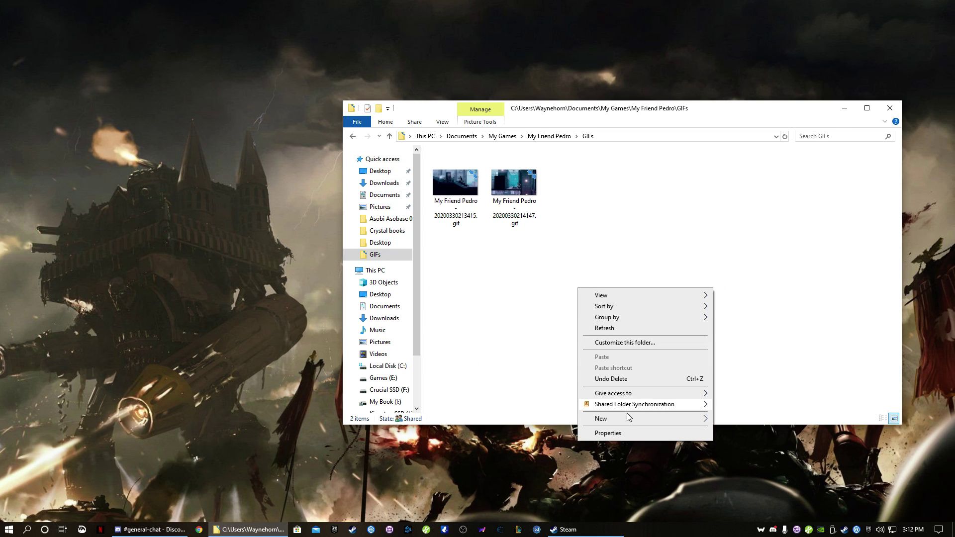
left_click(728, 420)
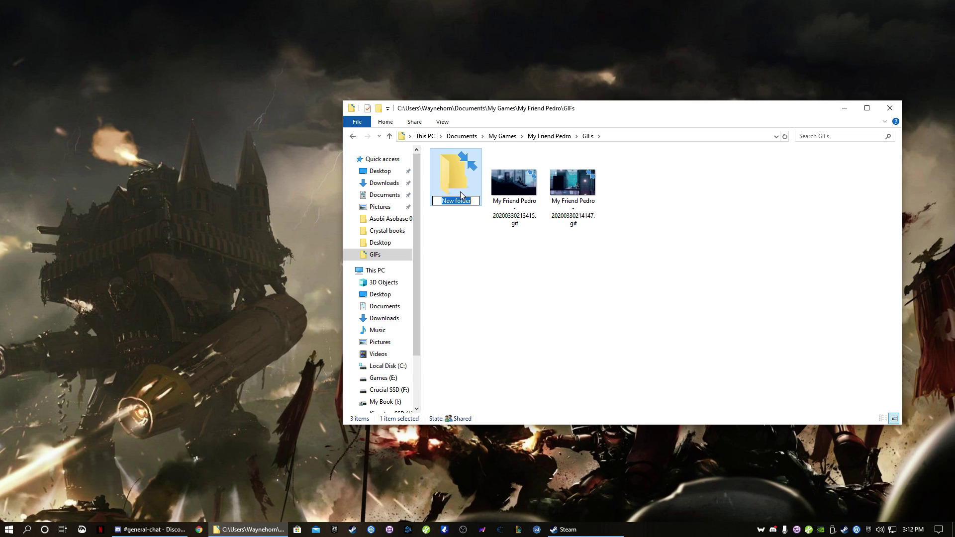
type("Titan")
type("f")
- Look inside the empty Titanic folder, return to GIFs and delete it
double_click(456, 184)
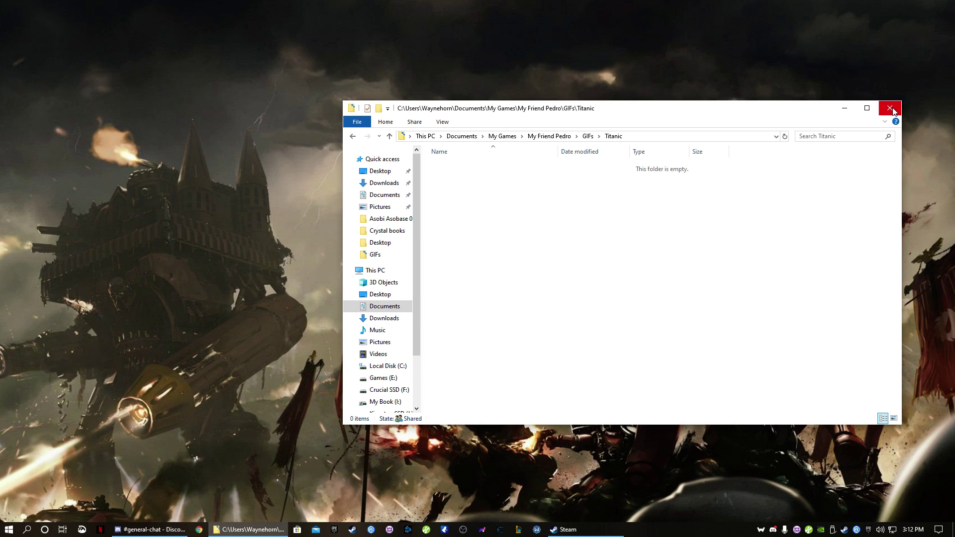
left_click(378, 255)
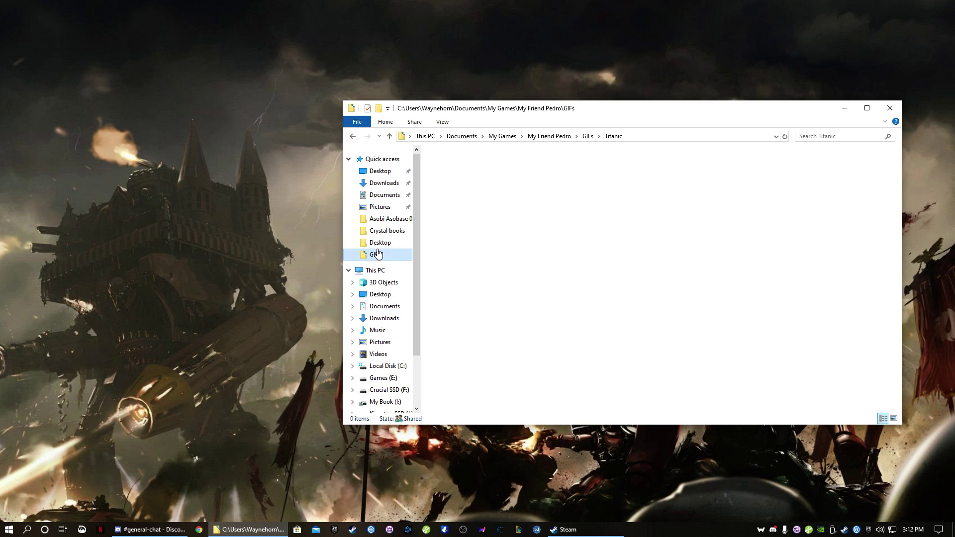
right_click(459, 188)
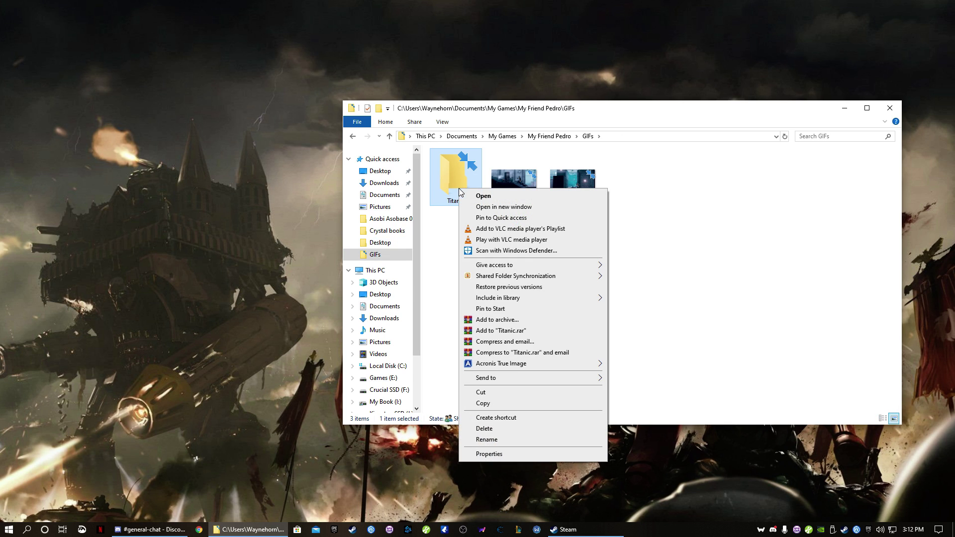
left_click(571, 427)
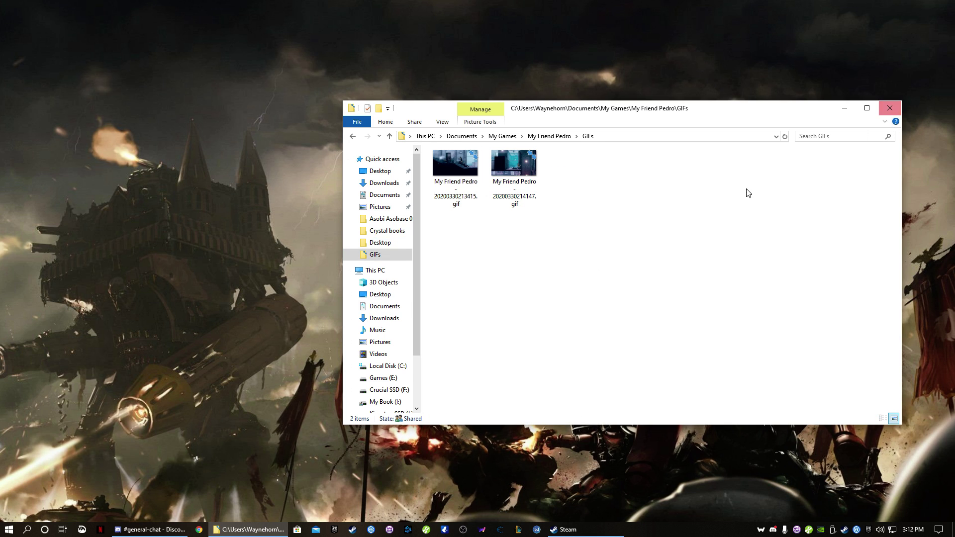